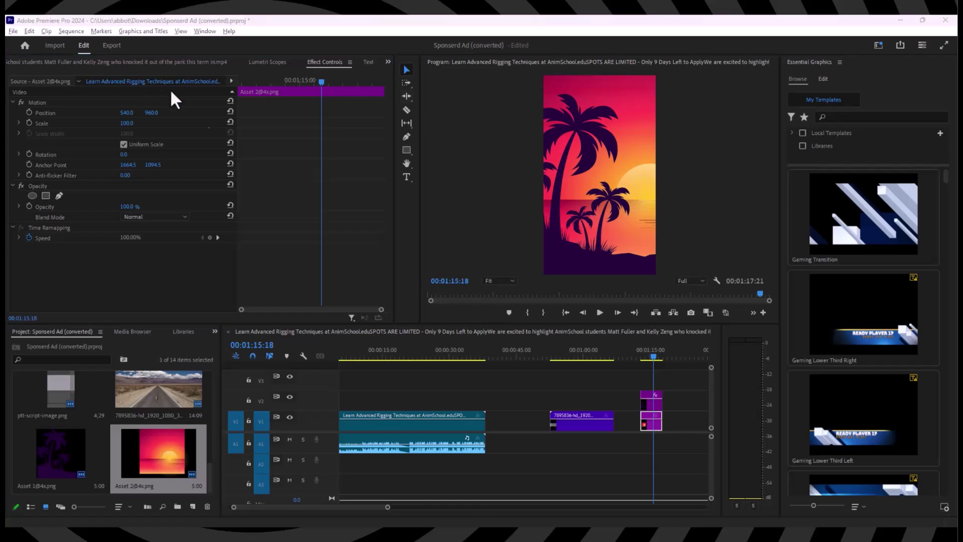
Switch to the Captions and Graphics workspace and start an empty text layer on the palm-tree frame
left_click(407, 178)
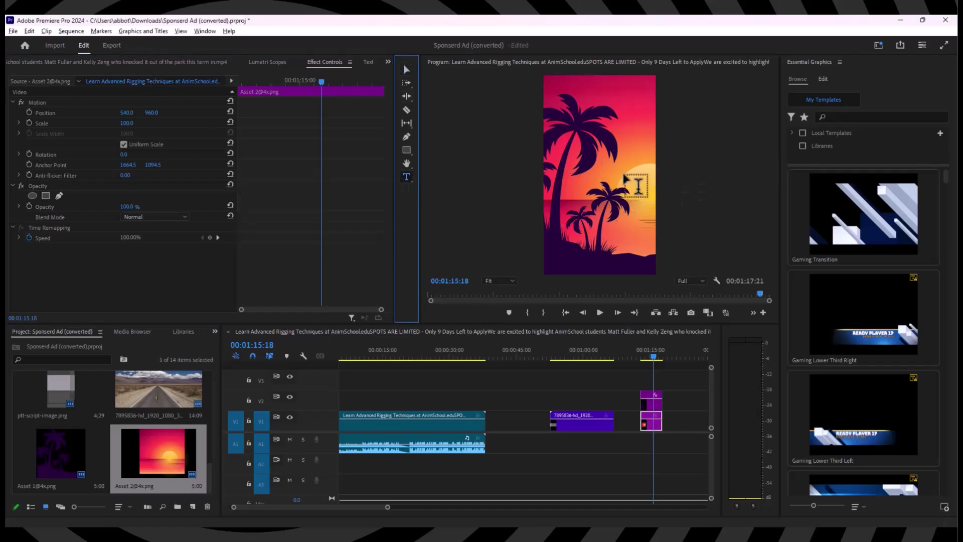
left_click(205, 31)
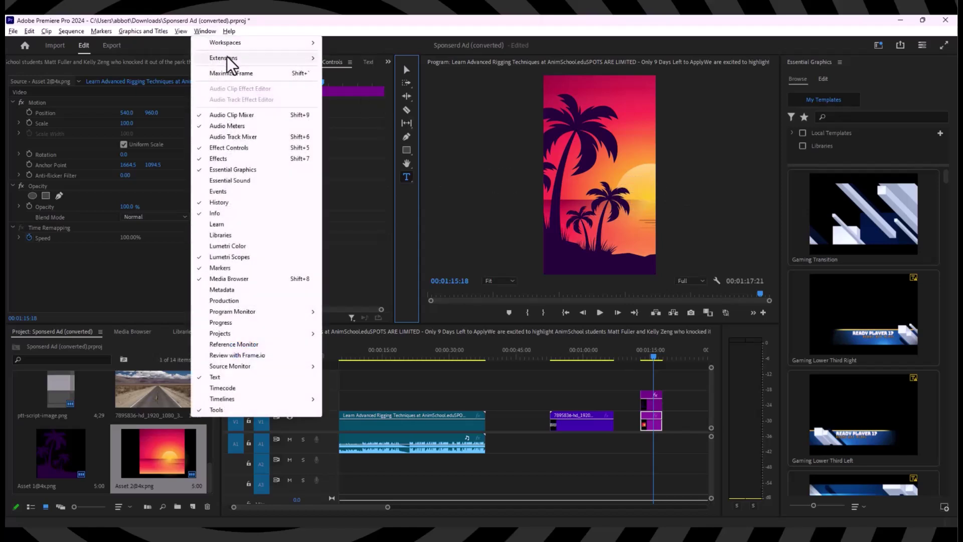
mouse_move(226, 42)
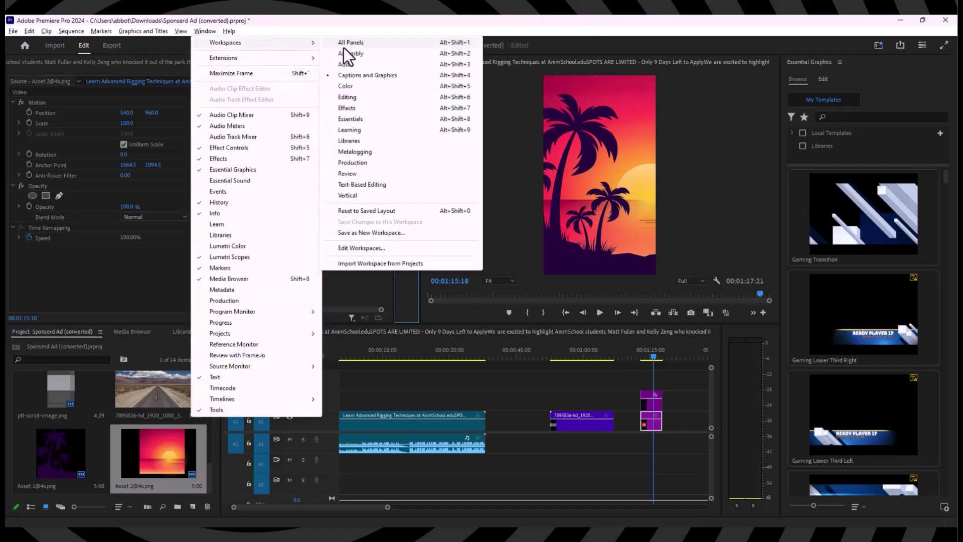
left_click(377, 77)
left_click(614, 185)
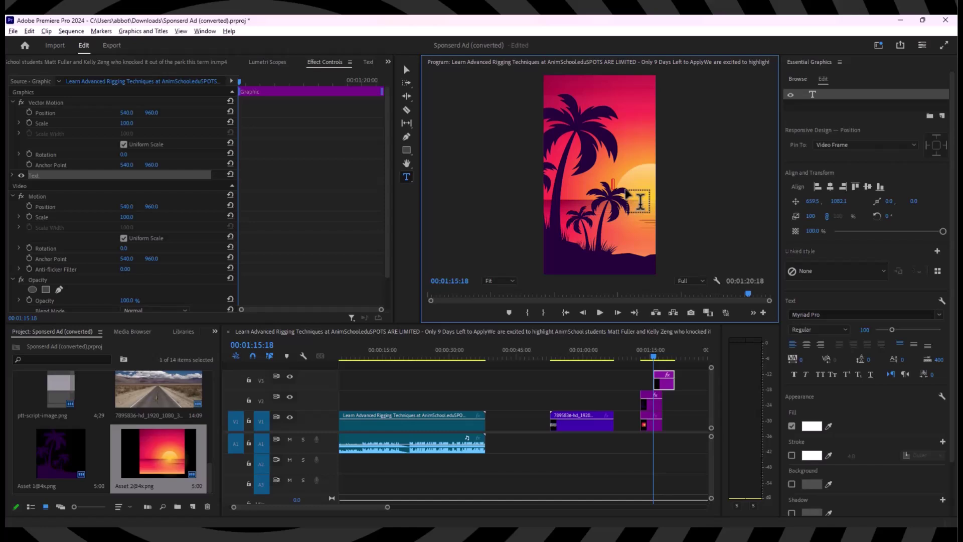
type("sunset")
Make SUNSET large all-caps white text with -103 tracking, placed low and left
left_click_drag(647, 181, 588, 242)
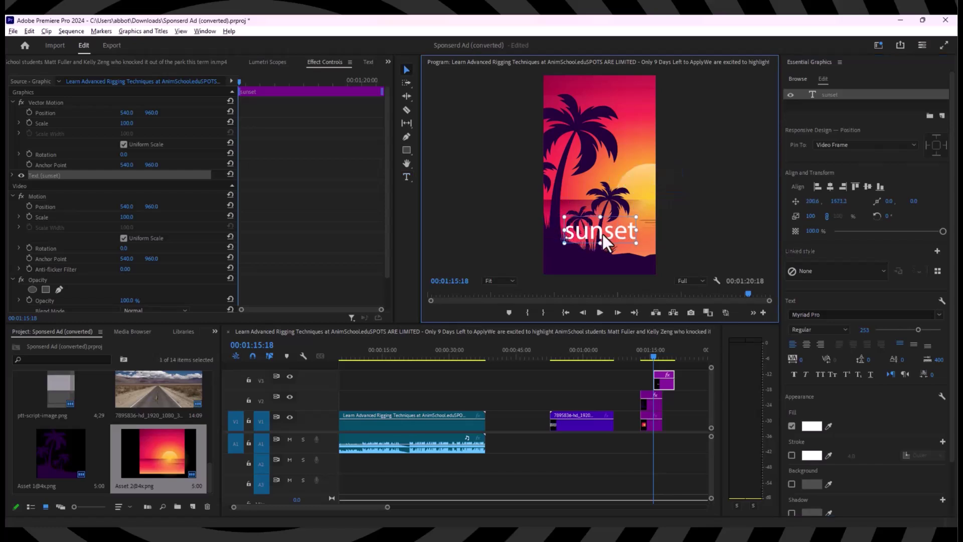
scroll(622, 241, "up", 1)
scroll(622, 242, "up", 1)
scroll(622, 242, "up", 1)
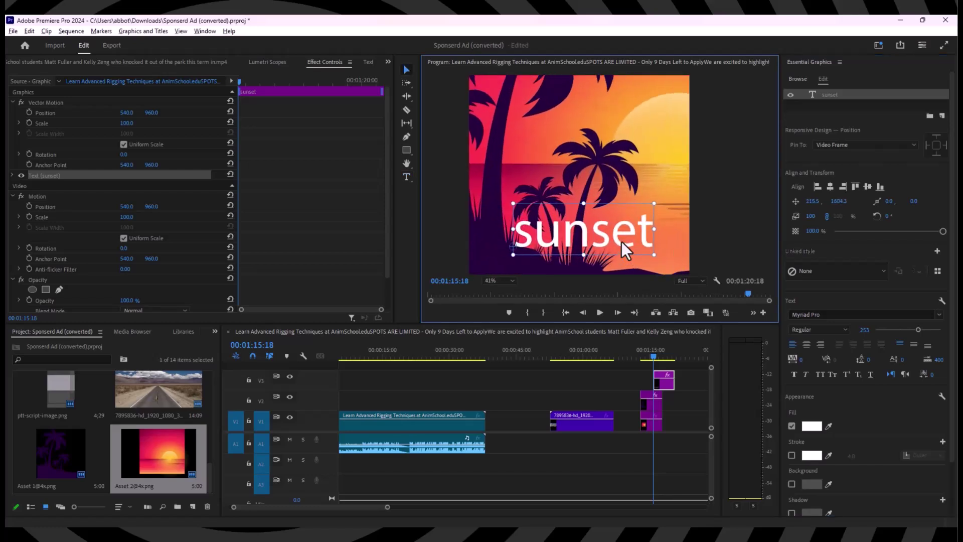
scroll(622, 242, "up", 1)
scroll(613, 260, "down", 2)
scroll(622, 239, "down", 1)
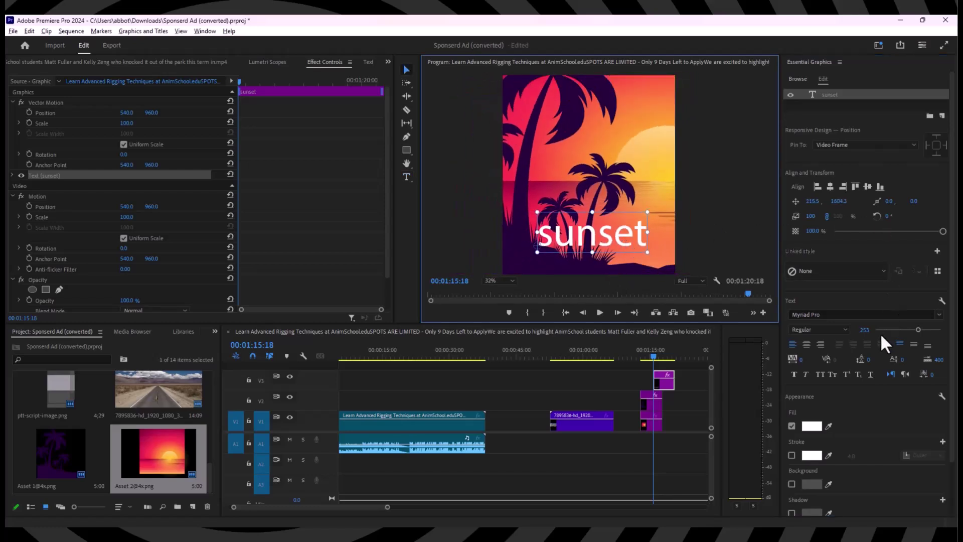
left_click(823, 375)
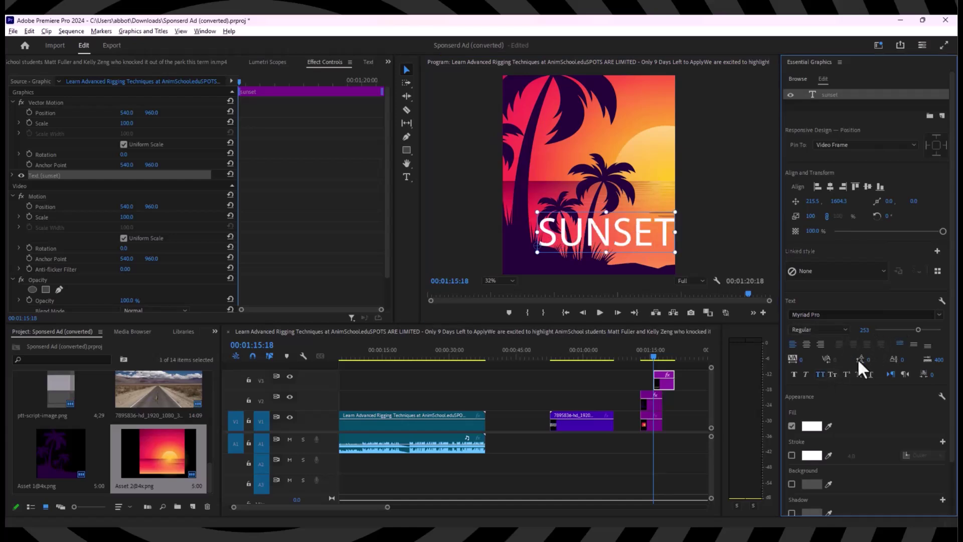
left_click_drag(811, 368, 775, 367)
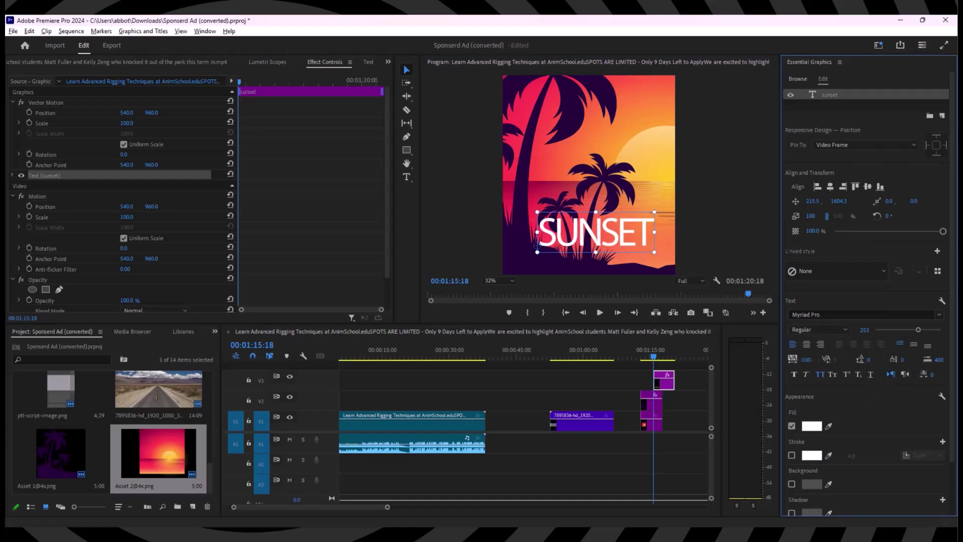
left_click_drag(621, 229, 608, 232)
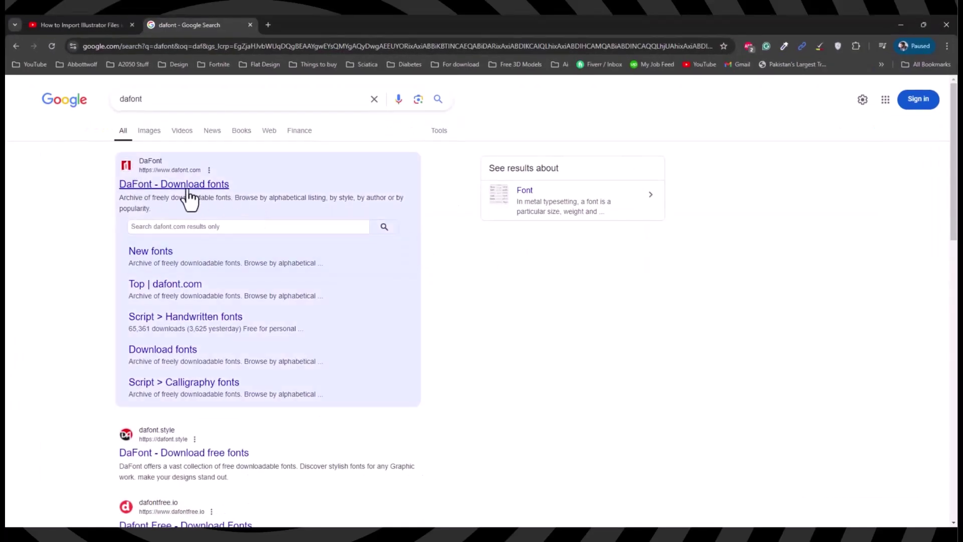
Open the Trequartista and Highsens pages in new tabs from dafont.com's new fonts list
left_click(179, 194)
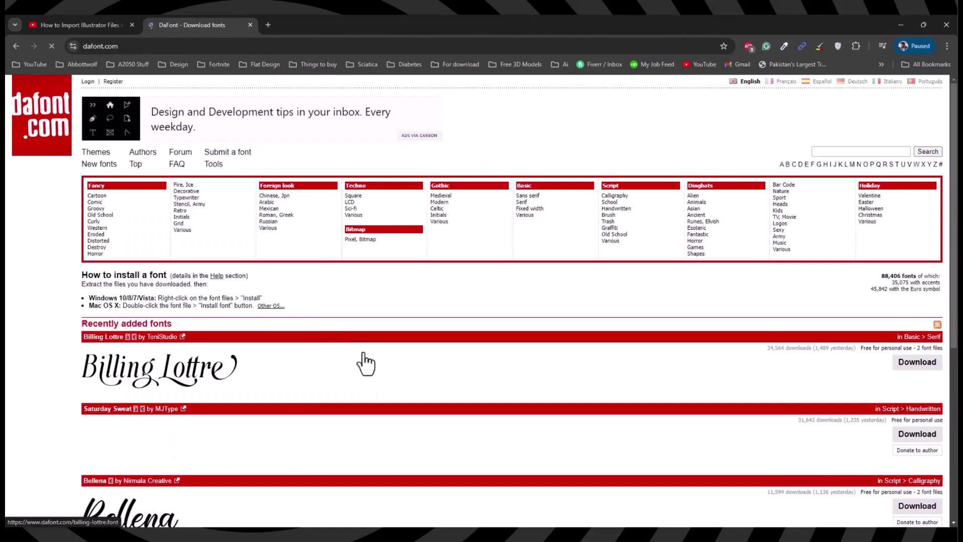
scroll(449, 320, "down", 3)
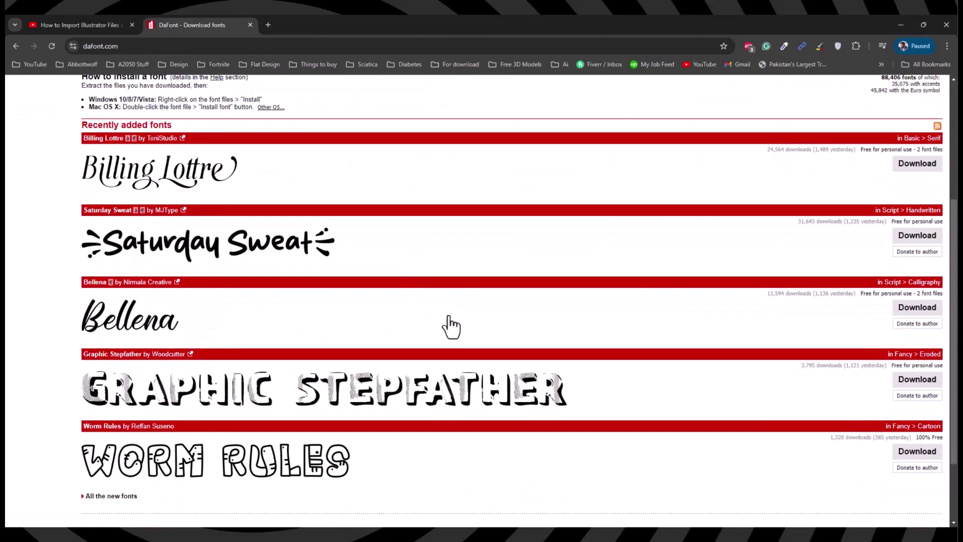
scroll(451, 323, "down", 1)
left_click(91, 405)
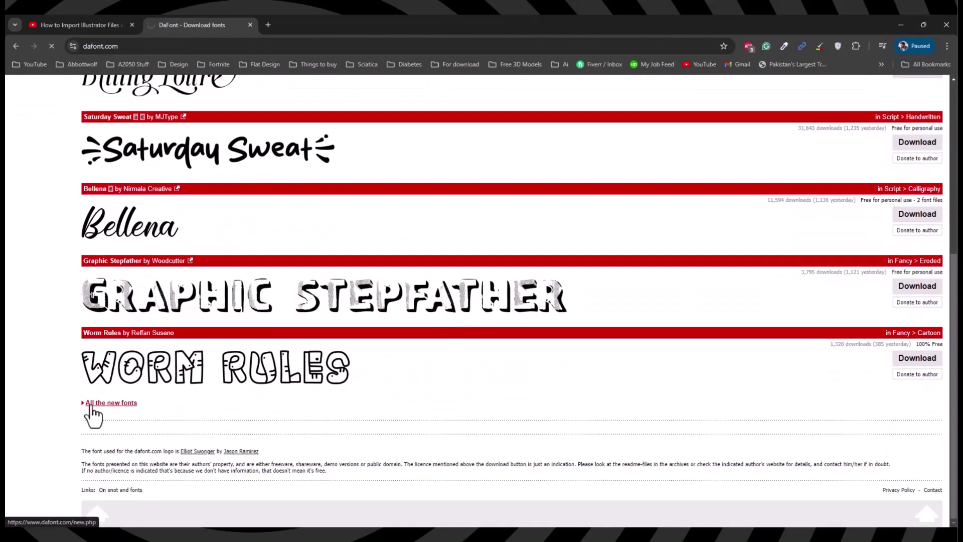
scroll(269, 346, "down", 3)
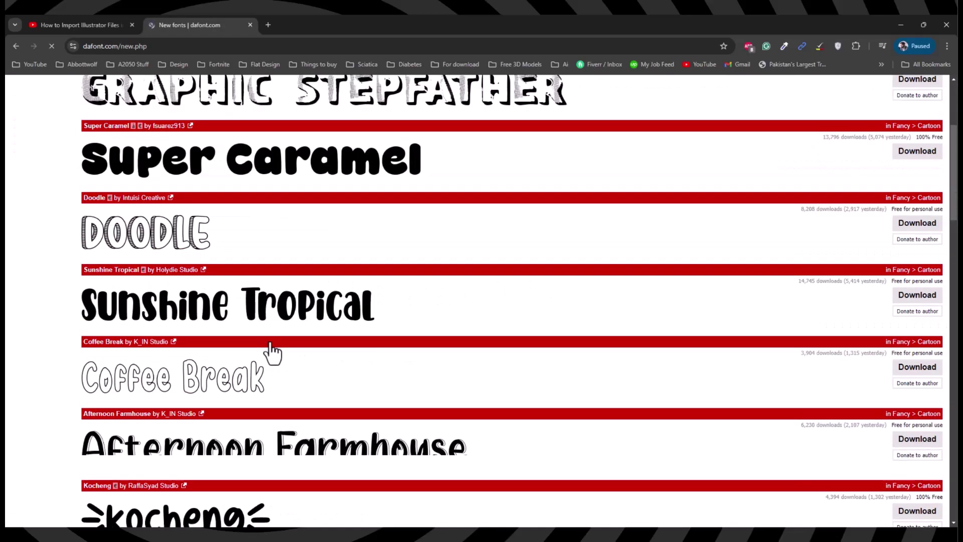
scroll(256, 331, "down", 6)
scroll(225, 301, "down", 3)
middle_click(217, 294)
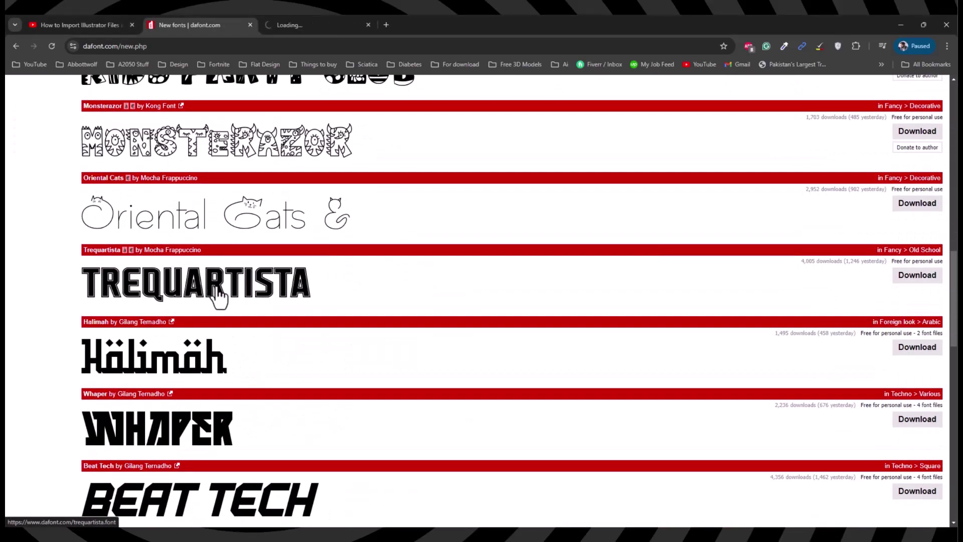
scroll(218, 294, "down", 3)
middle_click(181, 403)
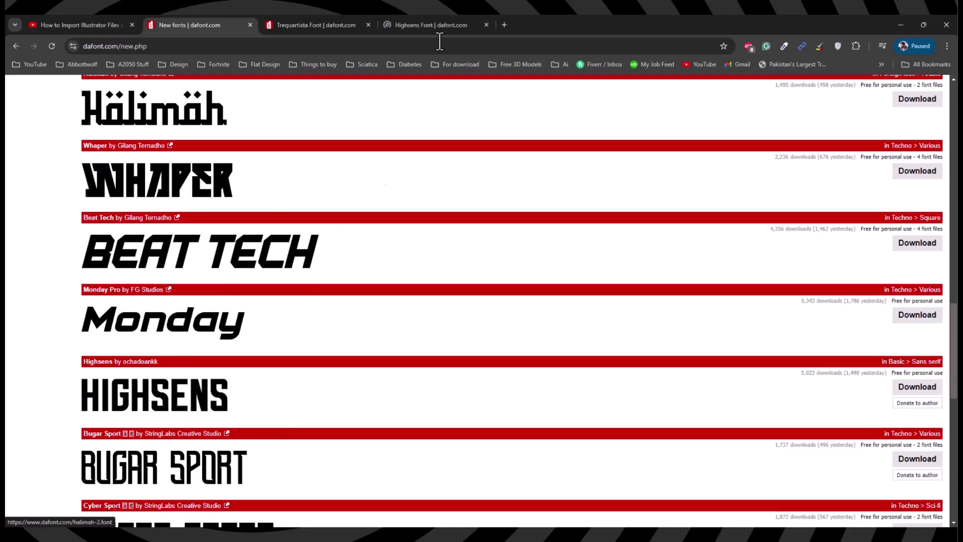
Save highsens.zip from the Highsens font page to the Downloads folder
left_click(435, 25)
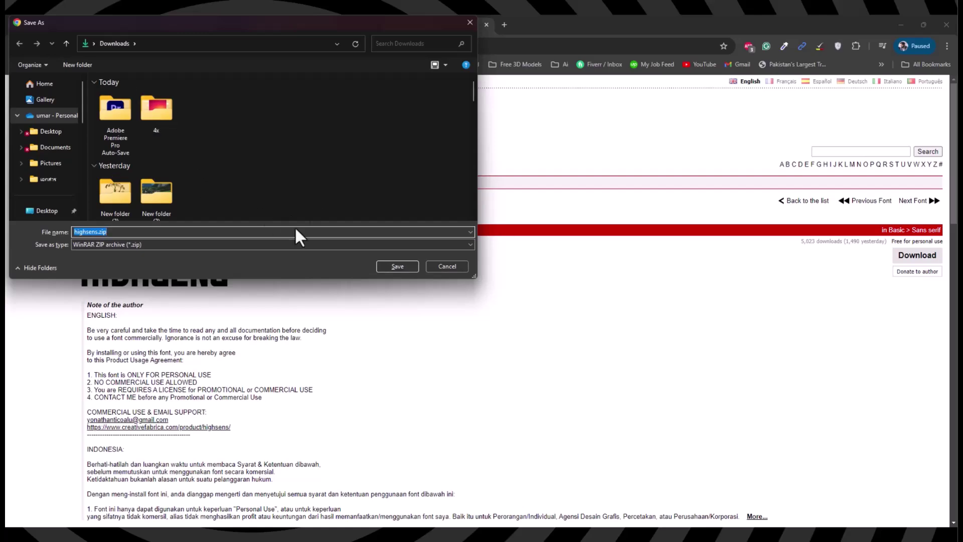
left_click(388, 266)
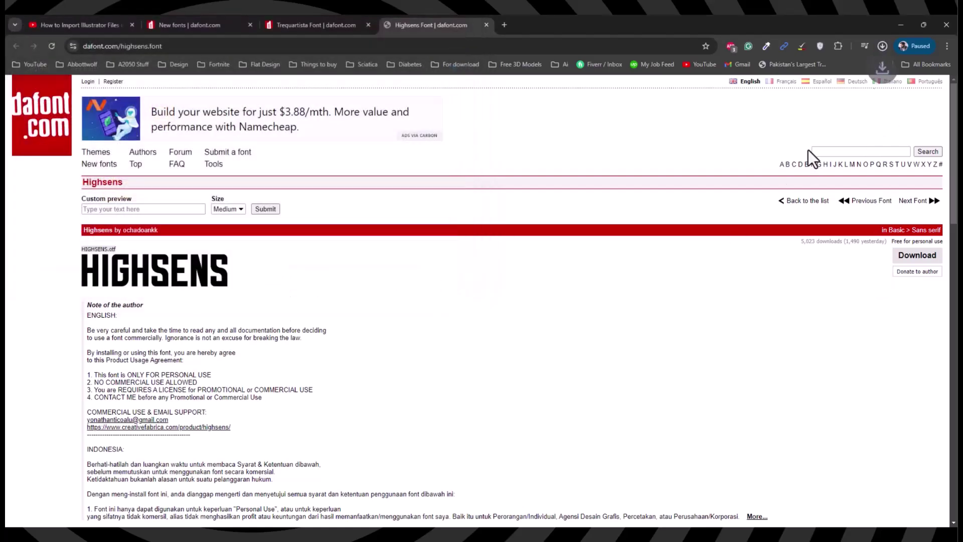
Install HIGHSENS.otf from highsens.zip, then close the font preview and WinRAR
left_click(818, 77)
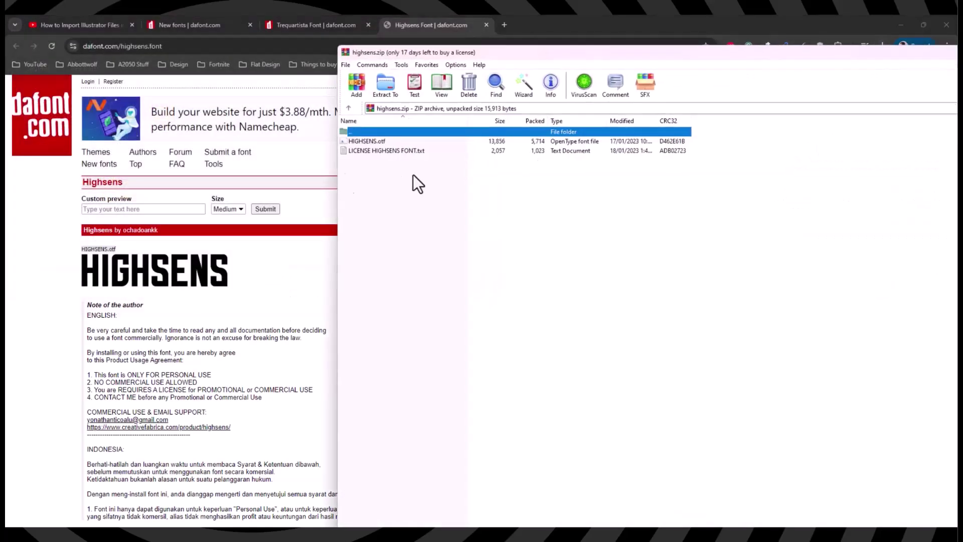
double_click(366, 142)
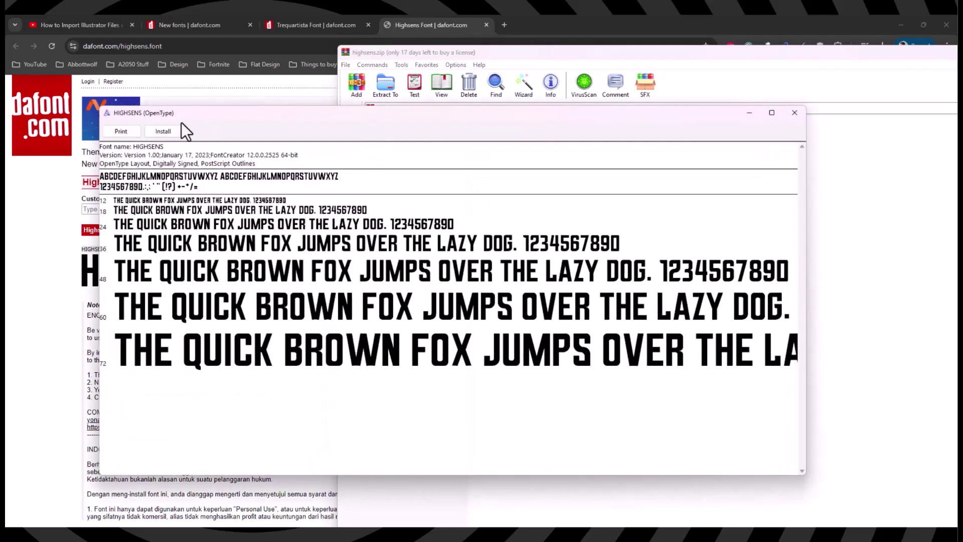
left_click(163, 131)
left_click(795, 113)
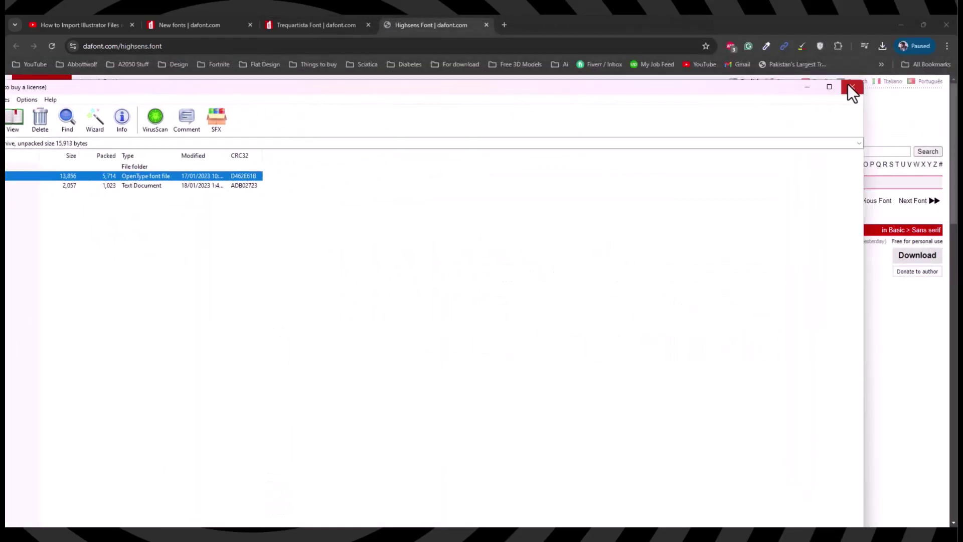
left_click(851, 90)
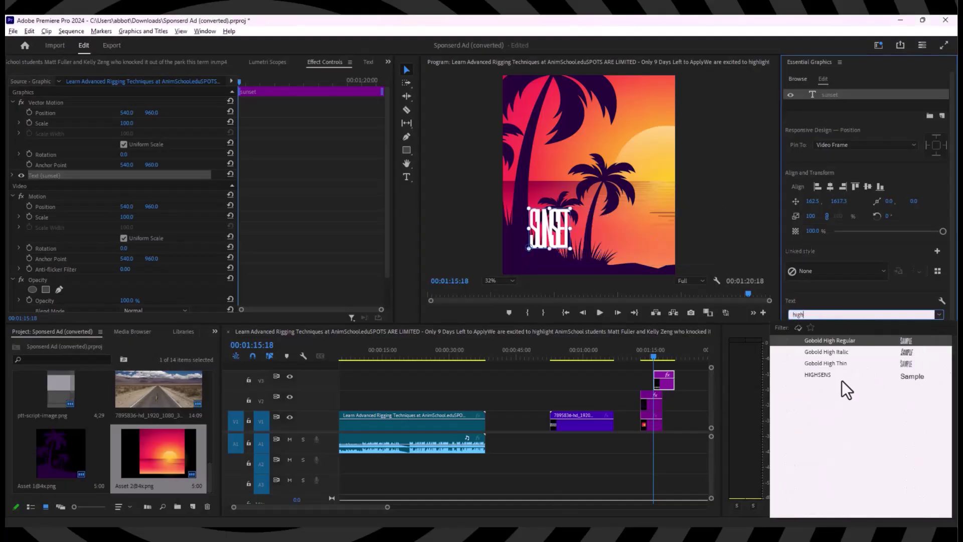
Set SUNSET in HIGHSENS with tracking 0 and font size 340, then deselect it
left_click(839, 376)
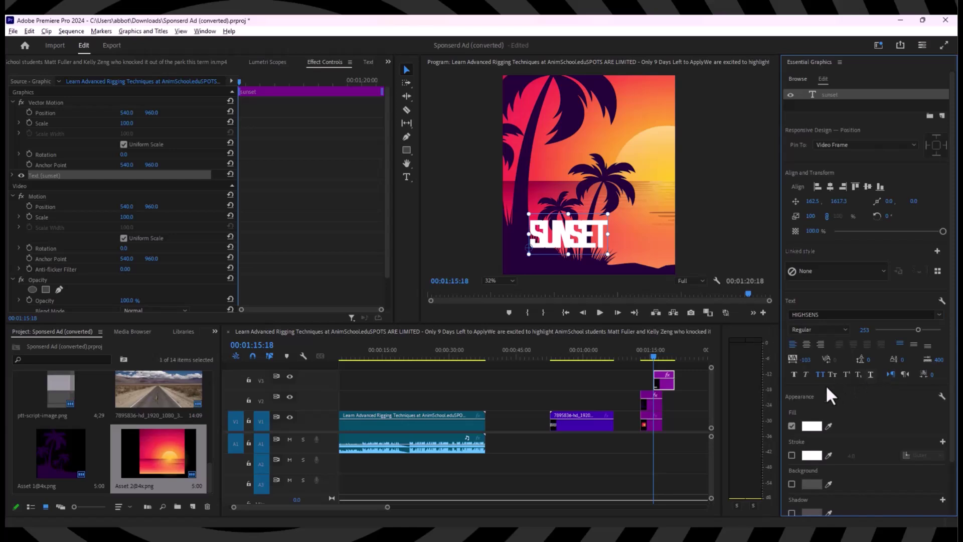
left_click_drag(806, 359, 930, 327)
left_click(613, 236)
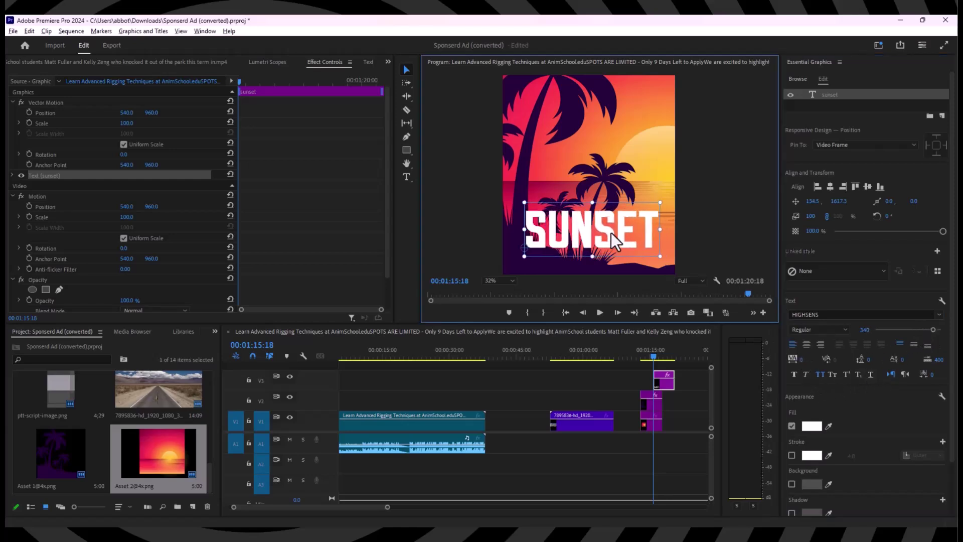
scroll(611, 237, "down", 2)
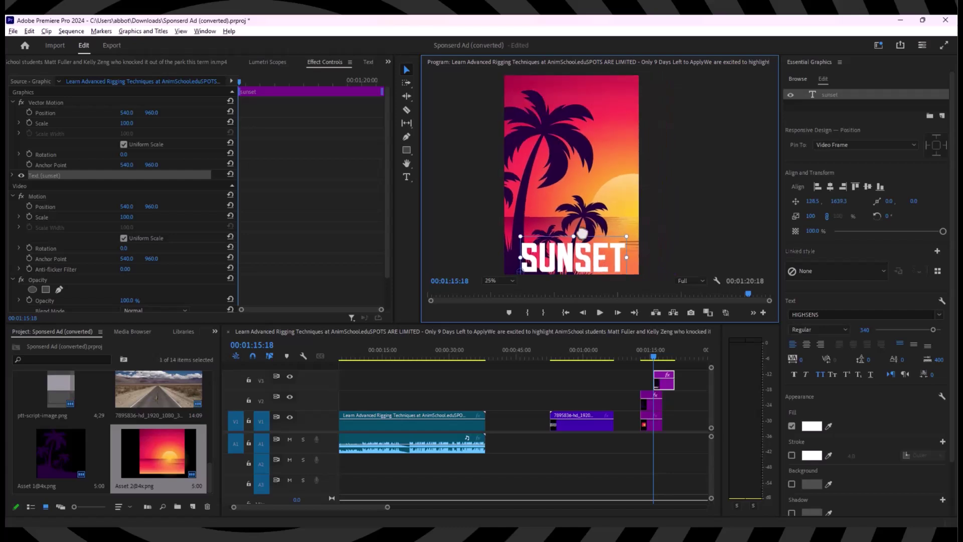
left_click(693, 149)
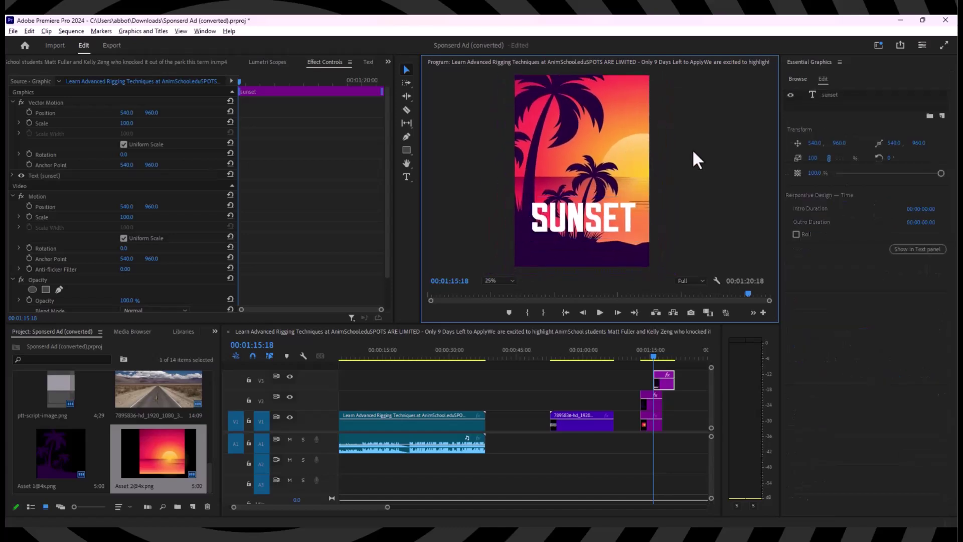